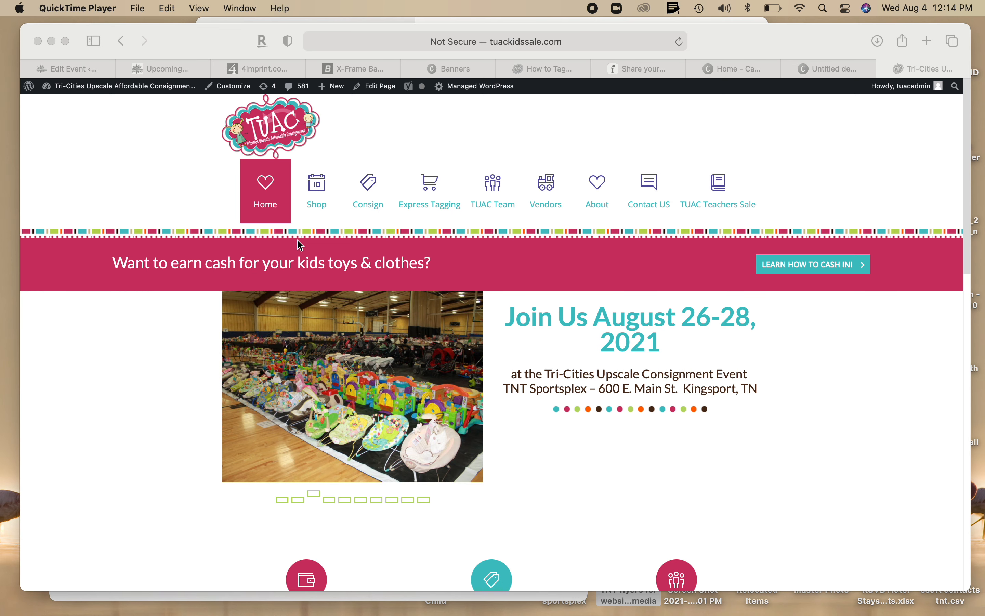
Open the consignor login form from the site's Consignor Log In page
click(372, 194)
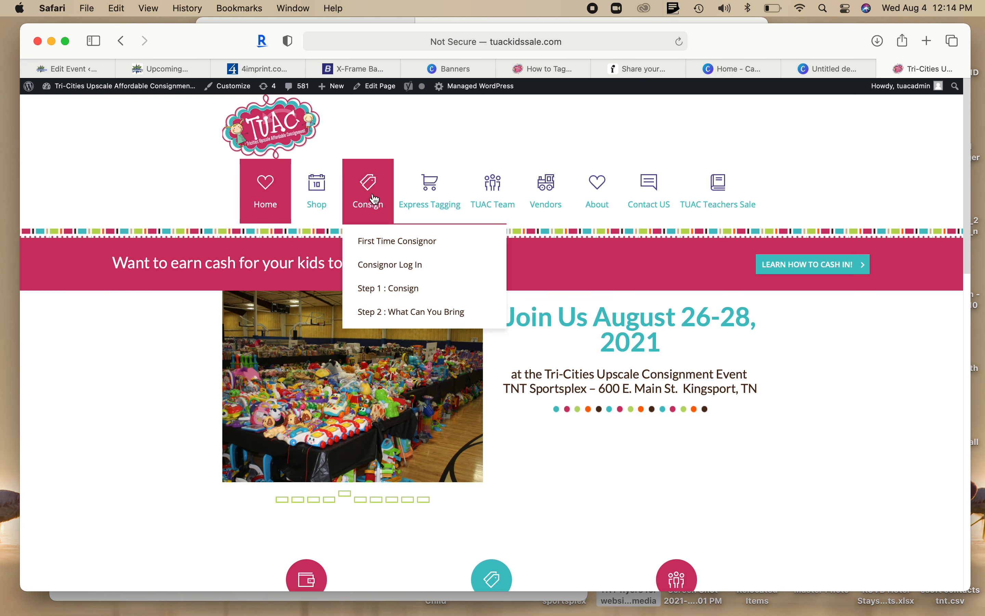
click(375, 269)
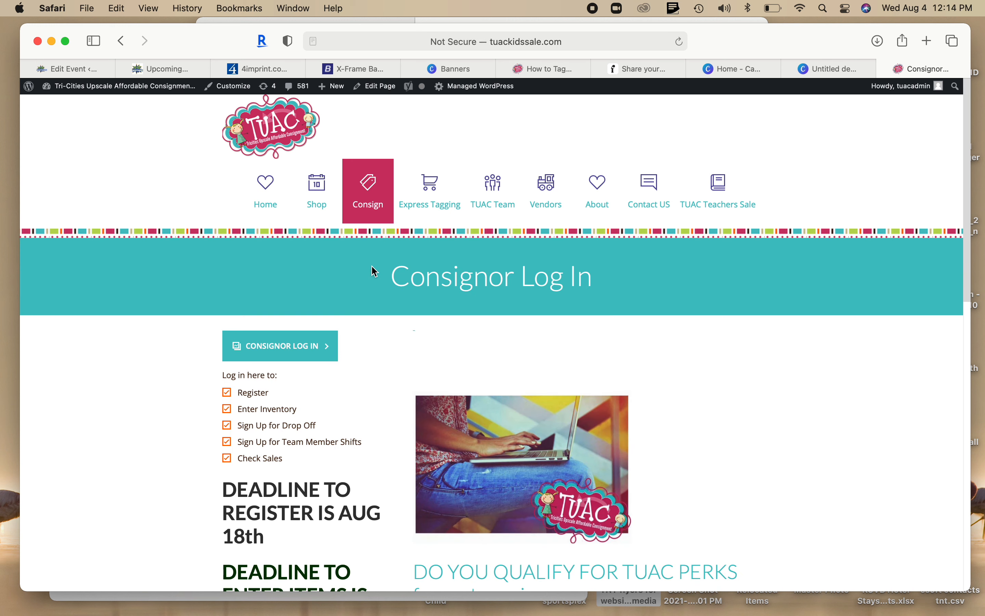
click(281, 345)
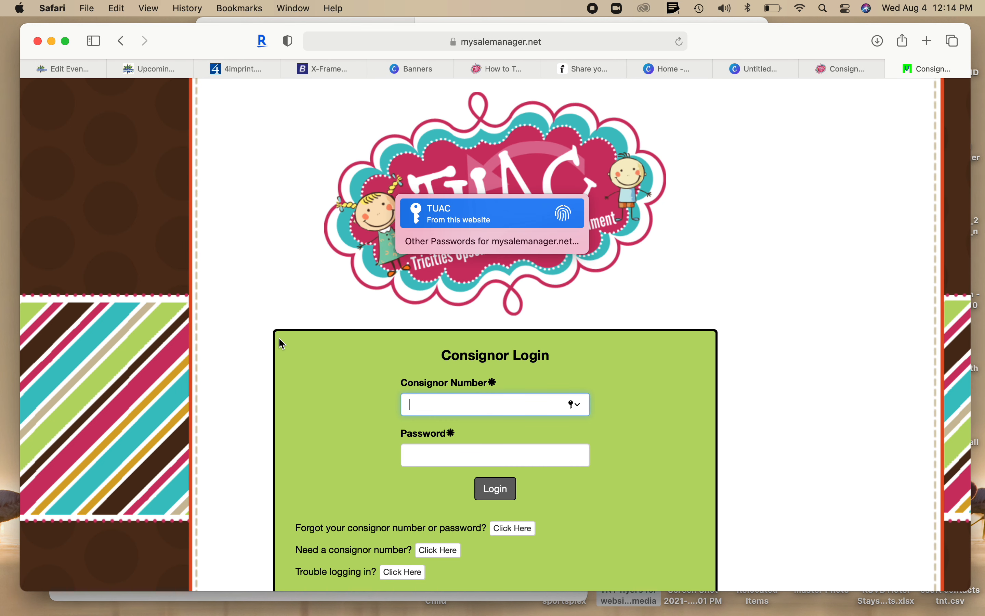
Log in with the consignor number and the account password, and decline saving the password in the browser
scroll(456, 431, down, 2)
text(73)
click(447, 405)
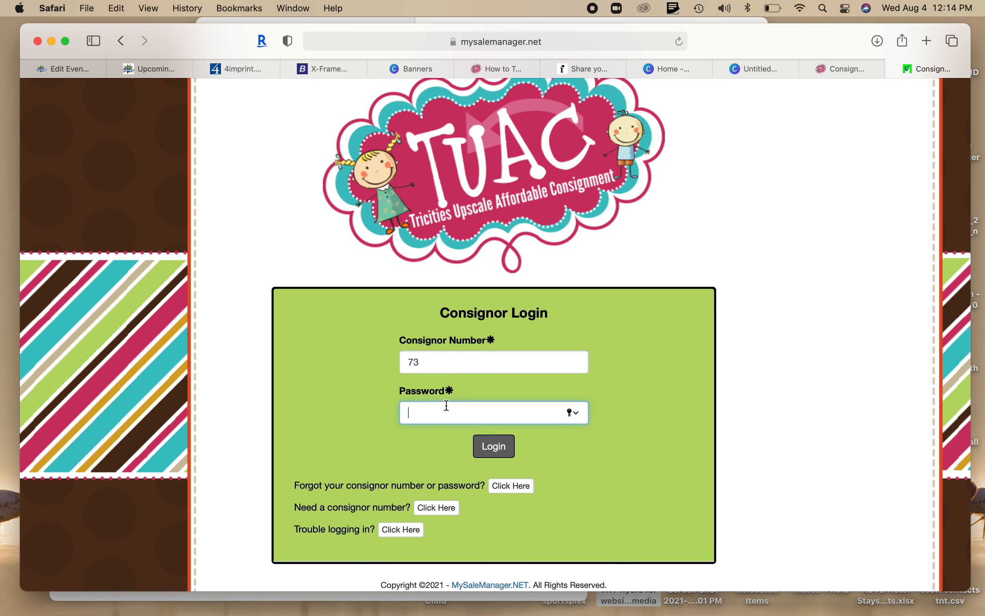
text(••••)
click(488, 453)
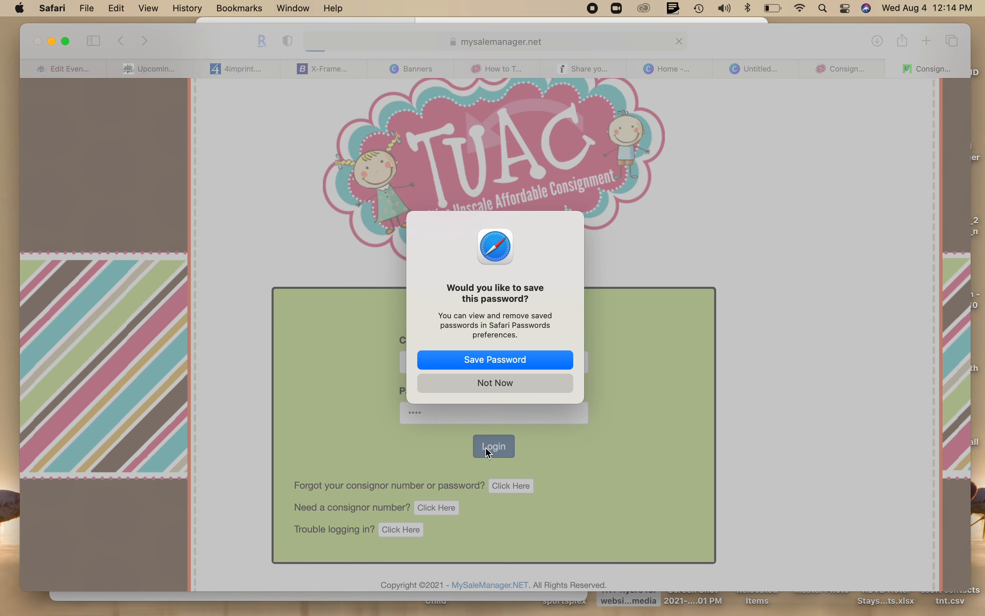
click(466, 387)
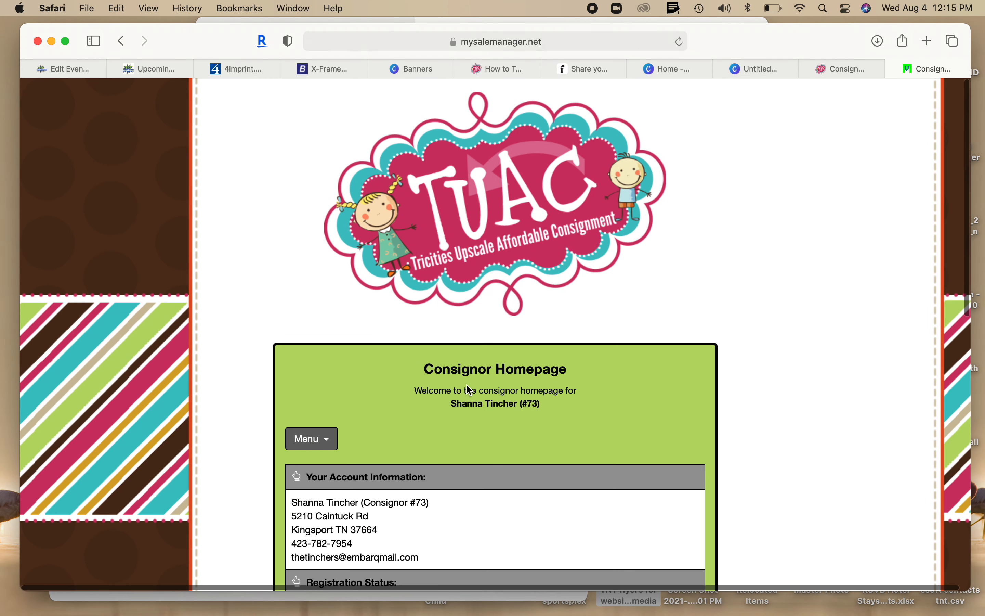
Review the account status sections on the consignor homepage and open Work With Consigned Inventory
scroll(466, 384, down, 8)
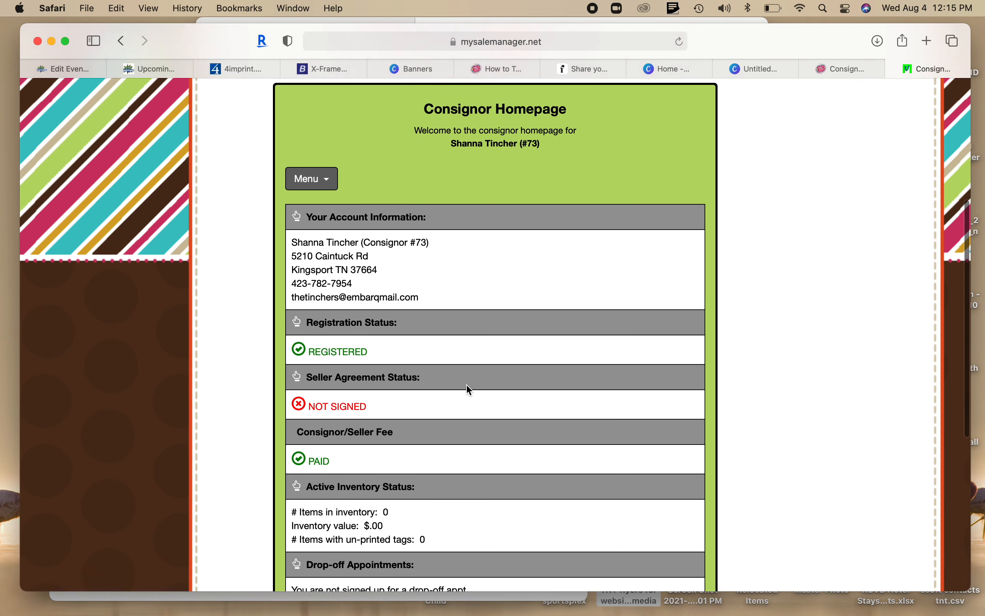
scroll(466, 385, down, 4)
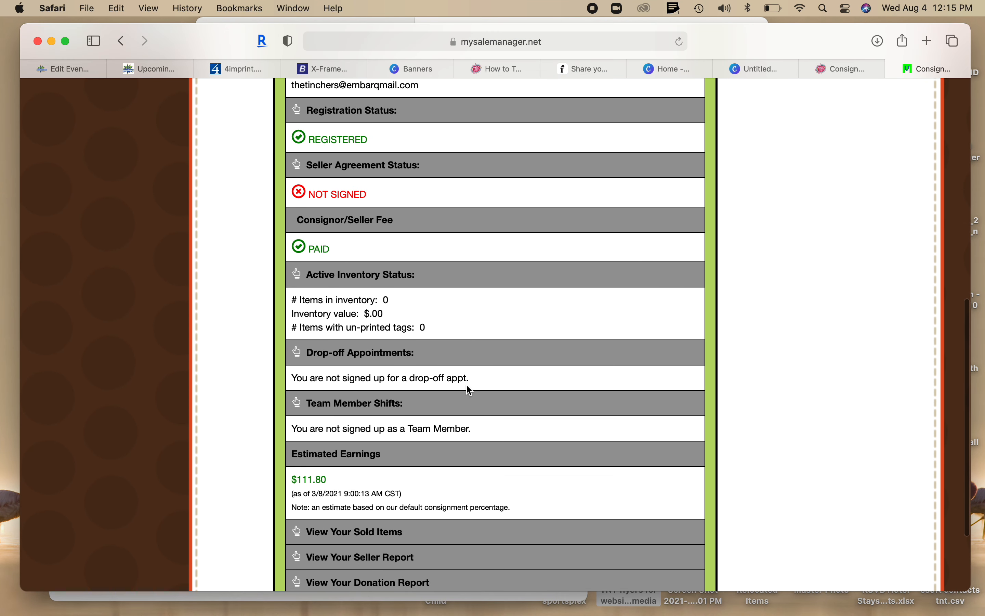
scroll(466, 384, up, 3)
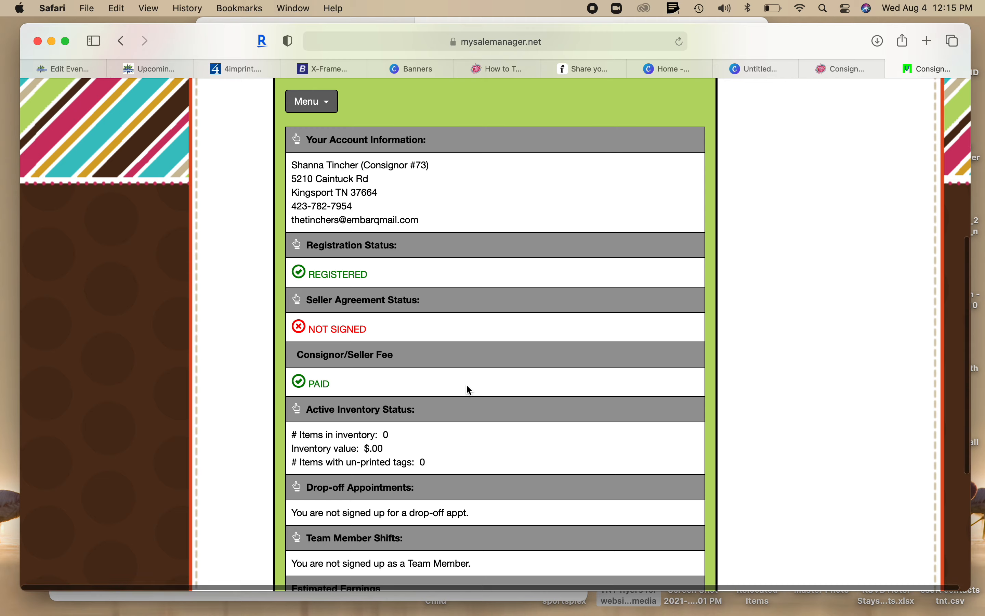
scroll(466, 385, up, 3)
click(332, 192)
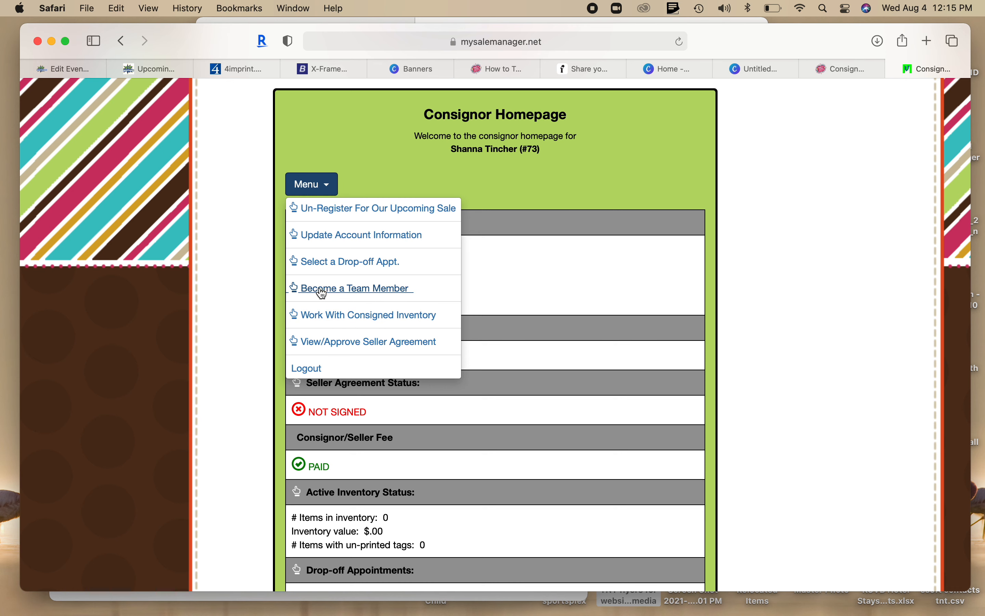
click(326, 315)
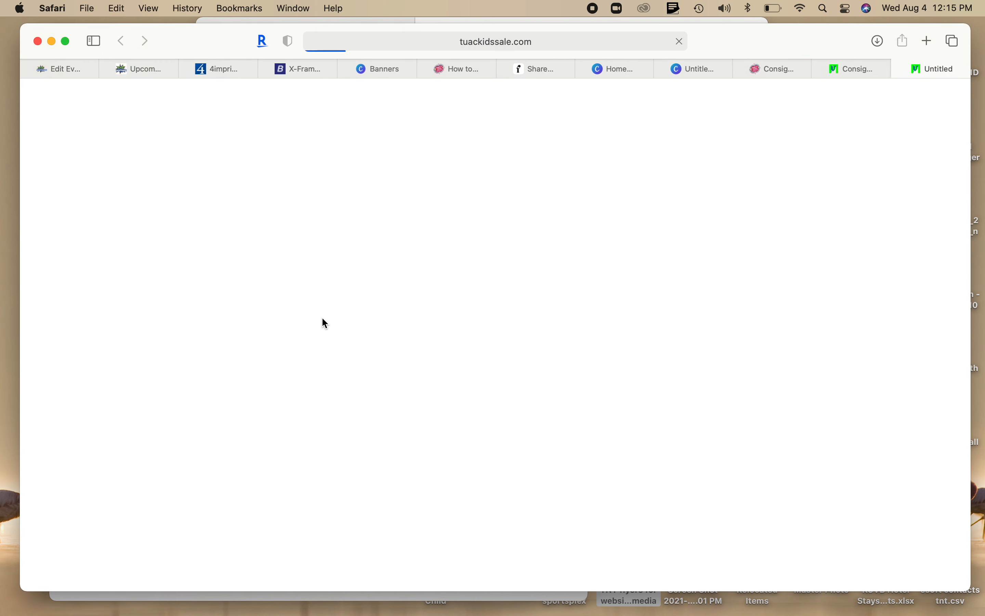
Open the PC/Laptop Version of the Add Items page from the inventory menu
scroll(321, 318, down, 1)
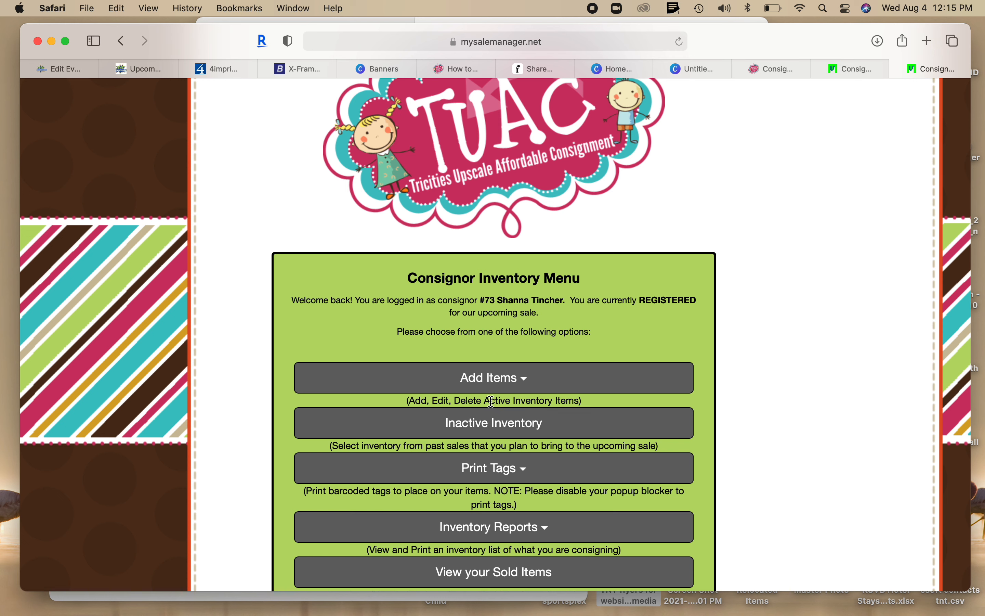
click(488, 387)
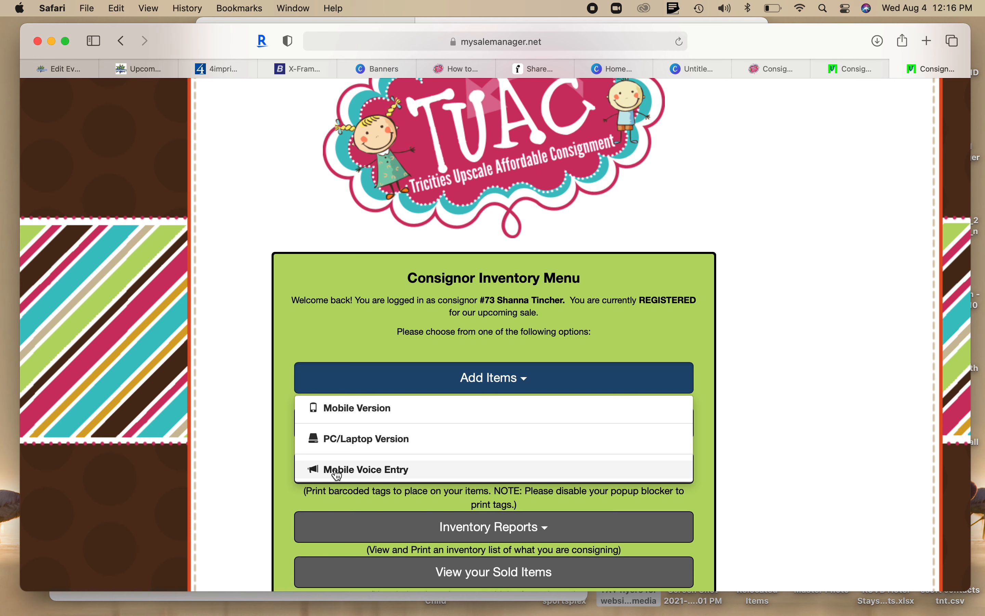
click(345, 451)
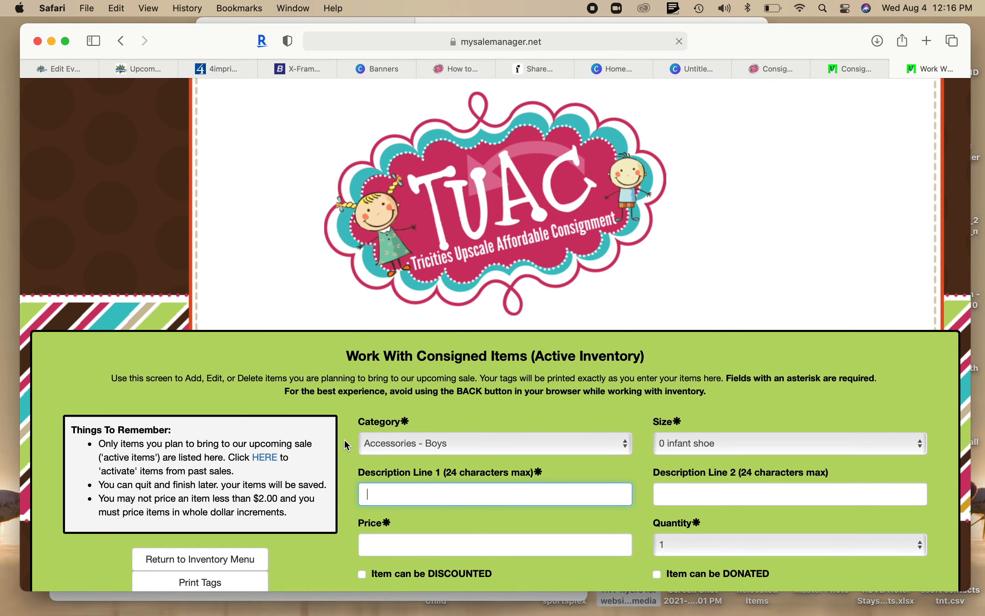
Set the new item's category to Clothing - Boys and its size to 9 Months
scroll(348, 446, down, 3)
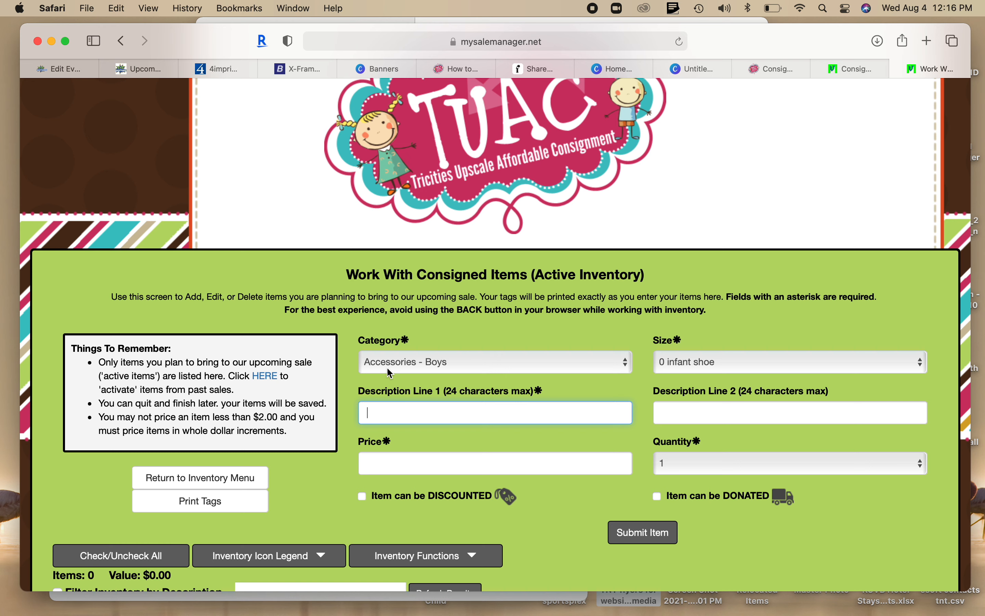
click(430, 365)
scroll(435, 474, down, 10)
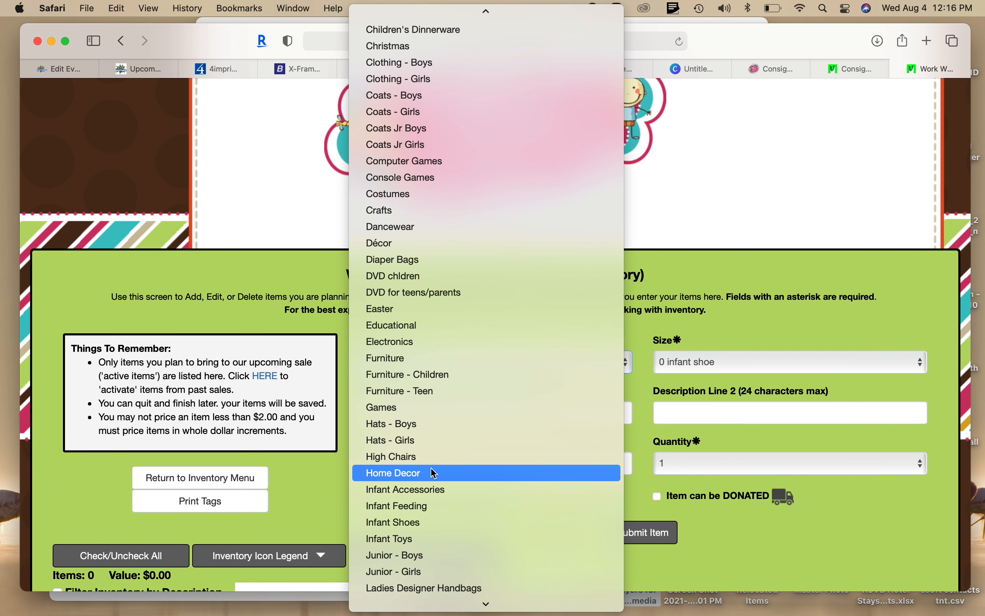
click(399, 63)
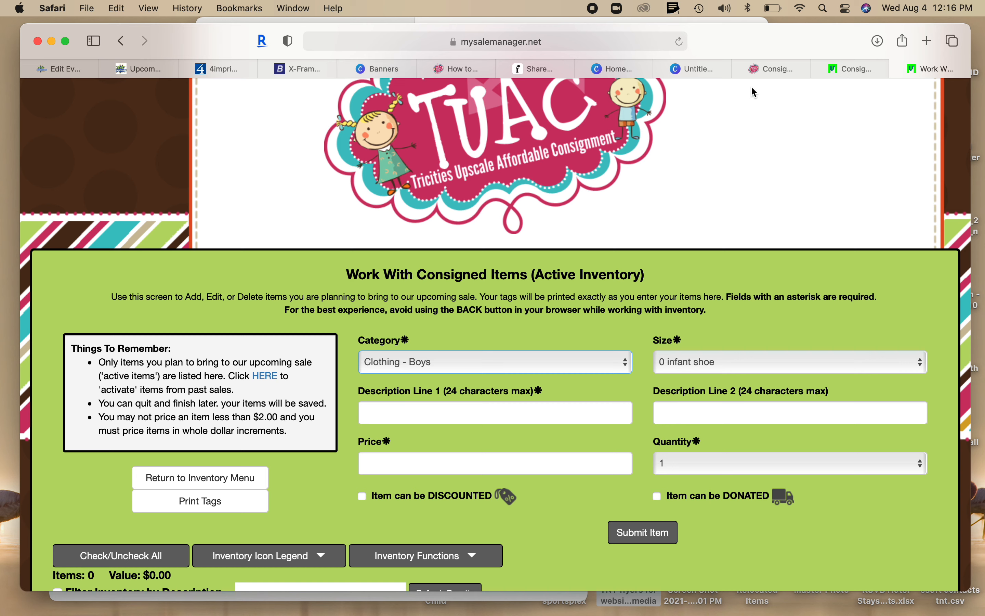
click(674, 359)
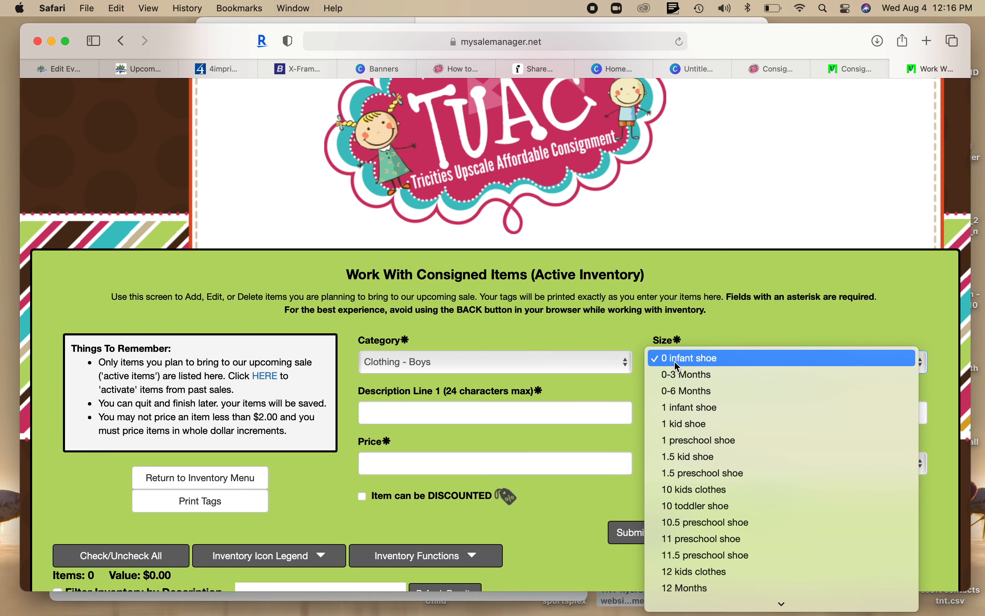
scroll(692, 489, down, 10)
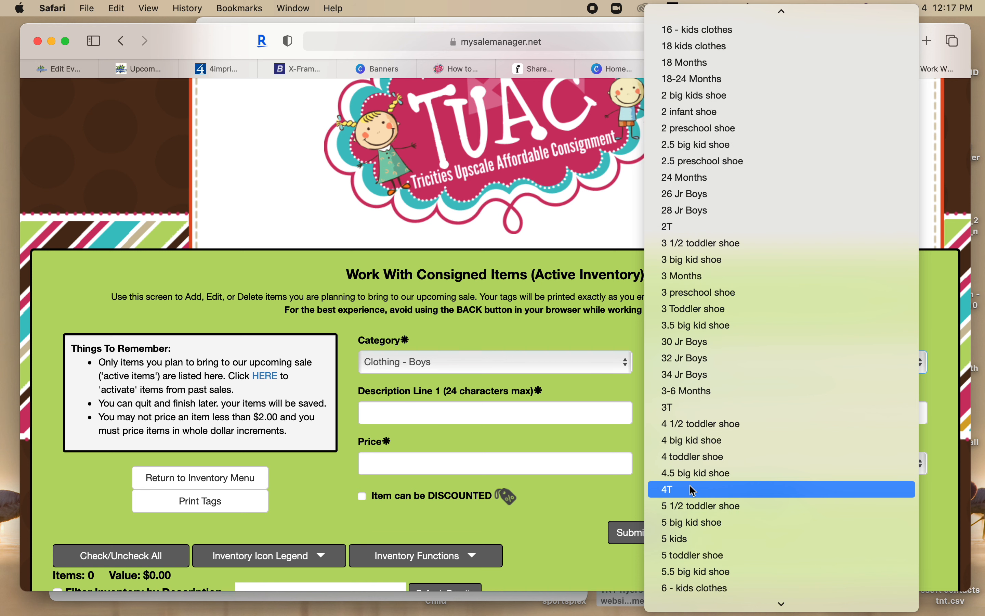
scroll(692, 536, down, 10)
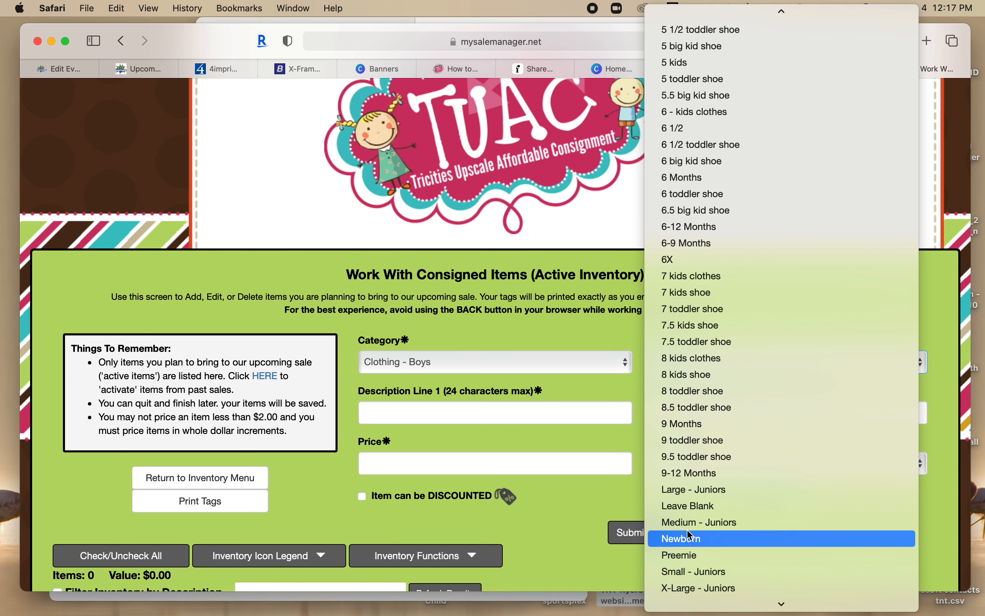
click(691, 425)
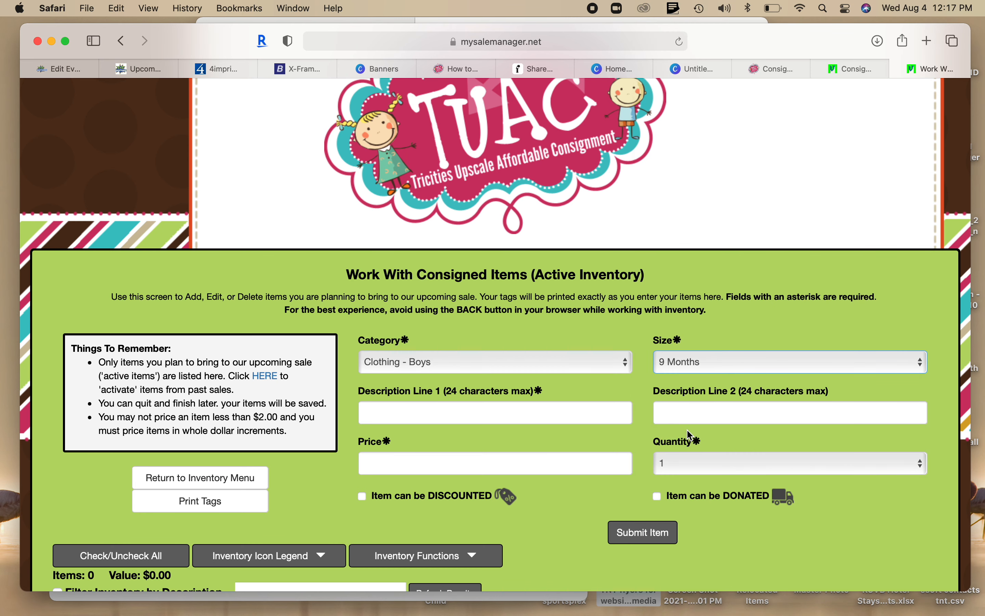
Enter "Carters blue and green q" as description line 1 and "plaid overalls" as description line 2
click(477, 412)
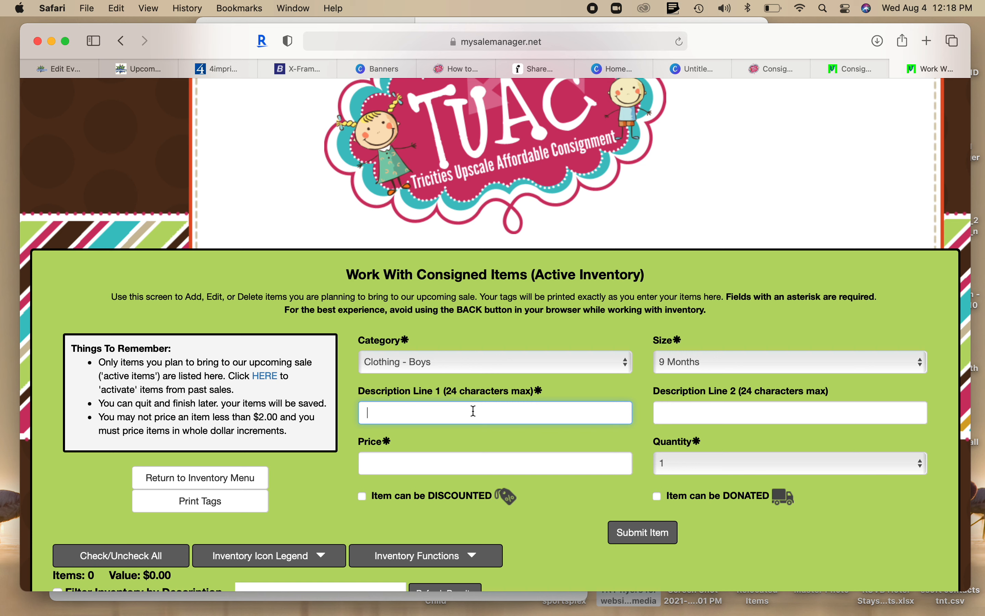
text(Carters blue and green p)
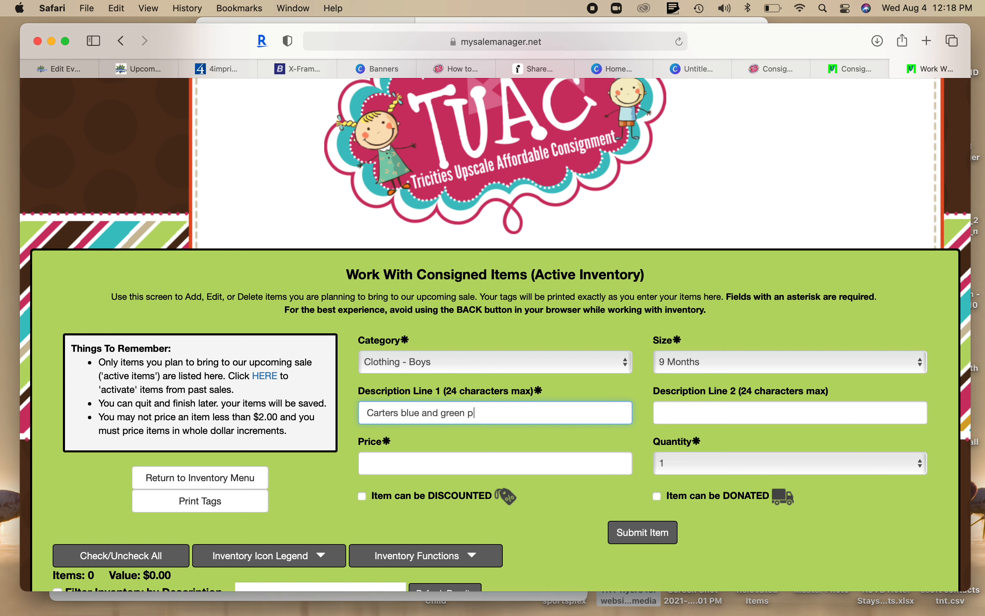
key(BackSpace)
text(q)
key(Tab)
text(pa)
key(BackSpace)
text(laid )
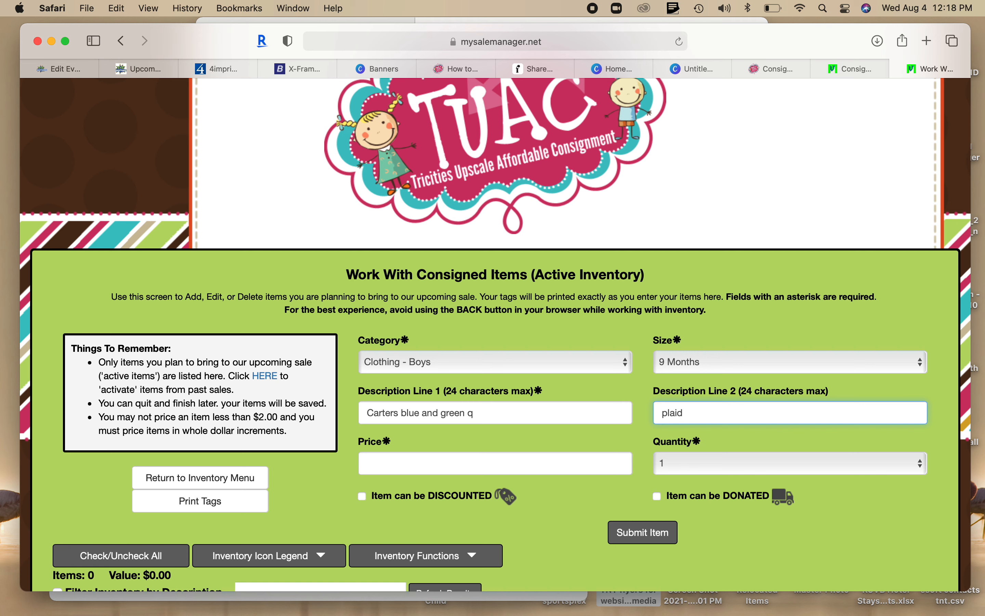
text(overalls)
Set the item's price to 4.00 and allow it to be both discounted and donated
click(393, 464)
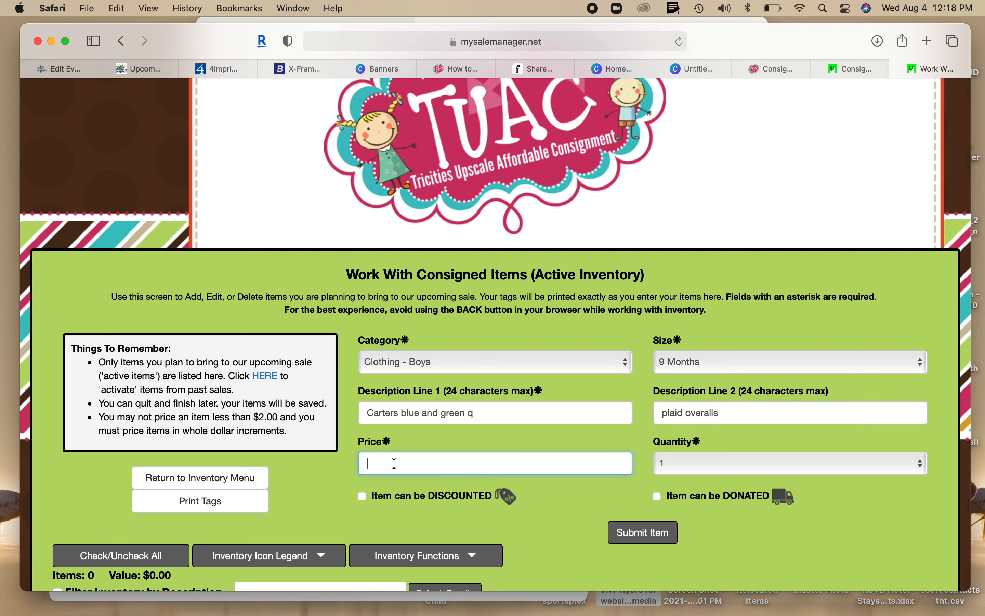
text(4.00)
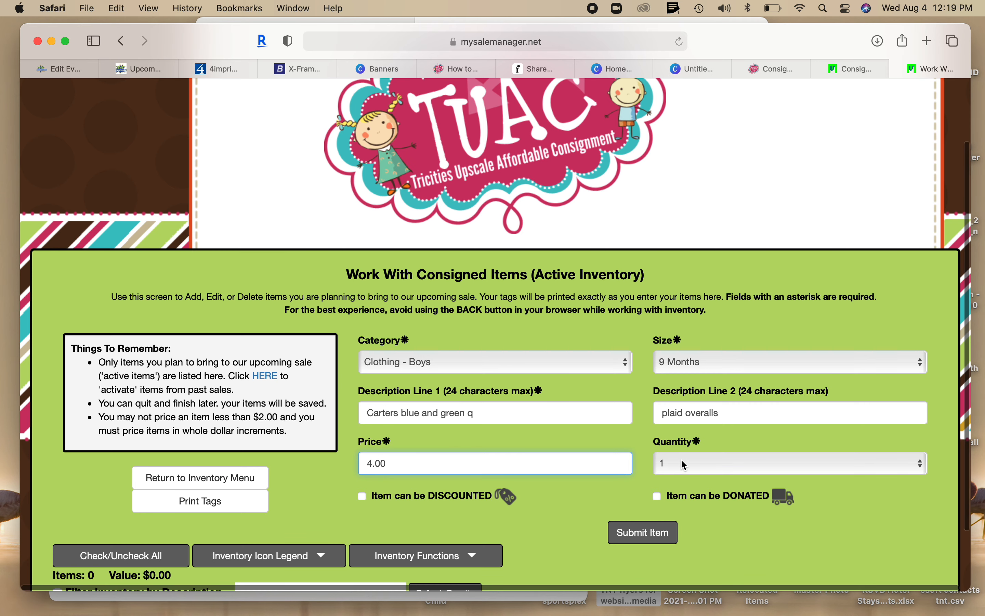
scroll(685, 465, down, 2)
scroll(685, 465, down, 1)
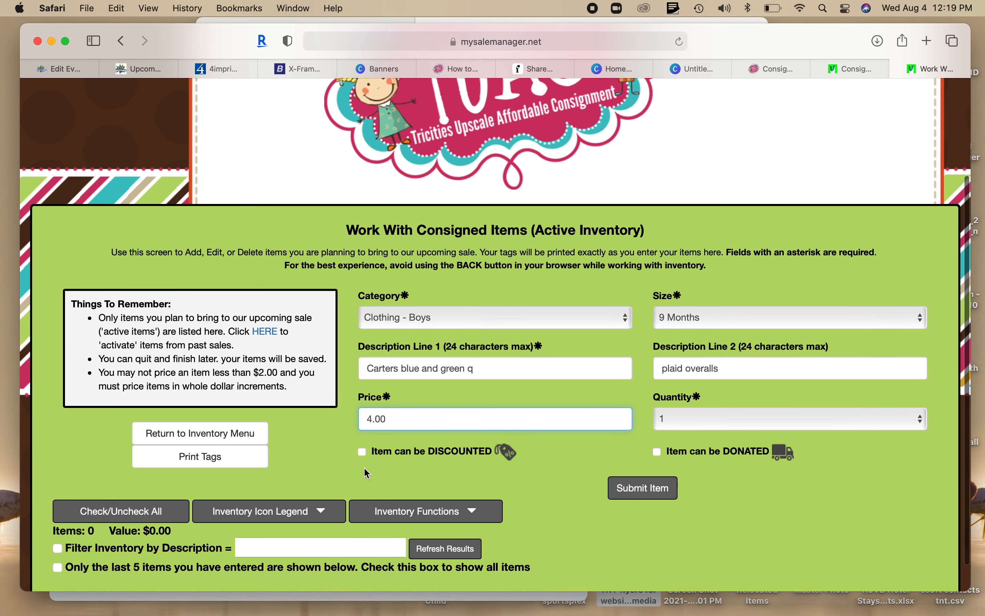
click(362, 453)
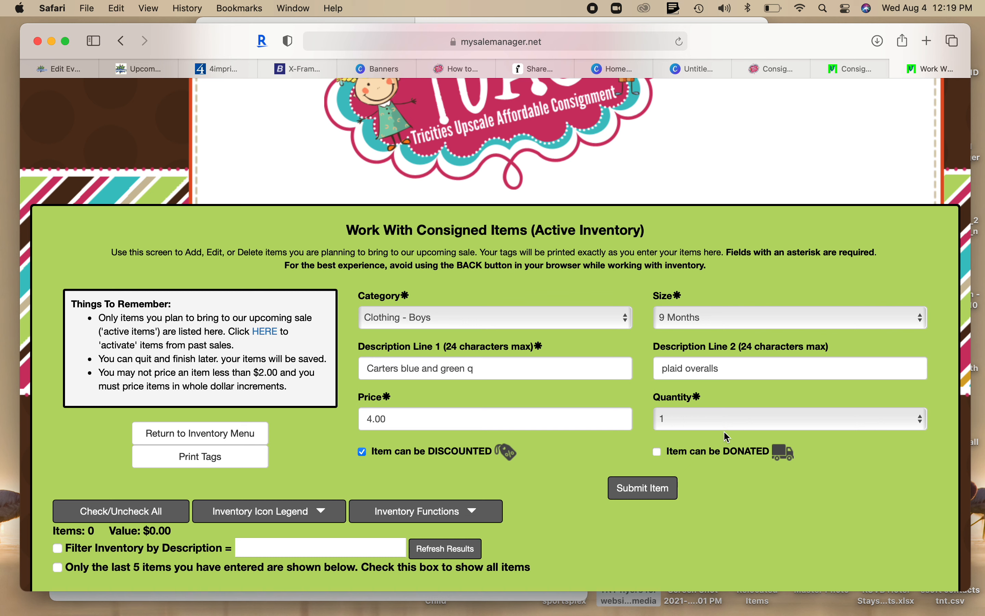
click(656, 454)
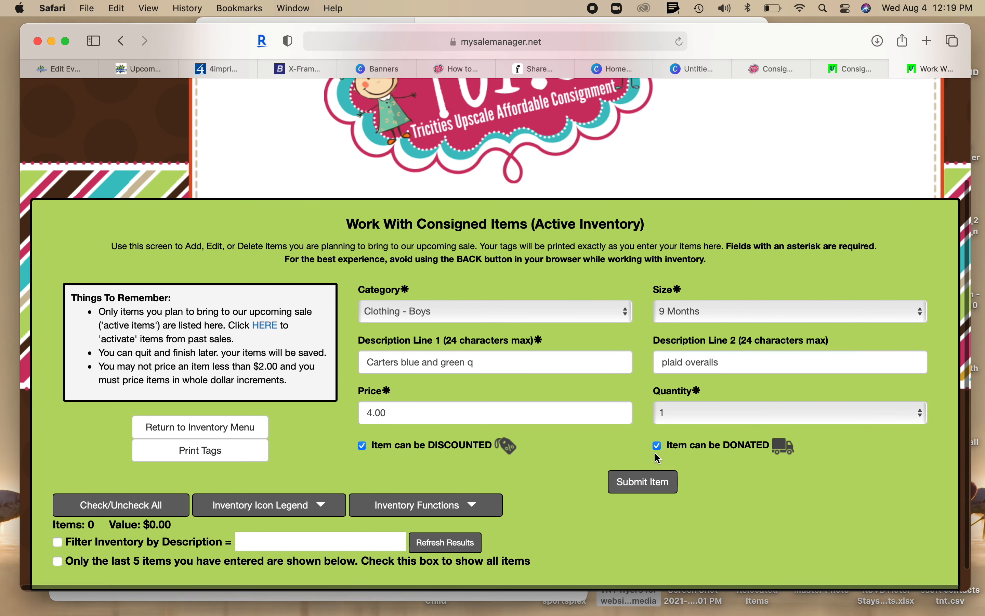
Submit the overalls item to the active inventory and bring the inventory list into view
scroll(655, 452, down, 2)
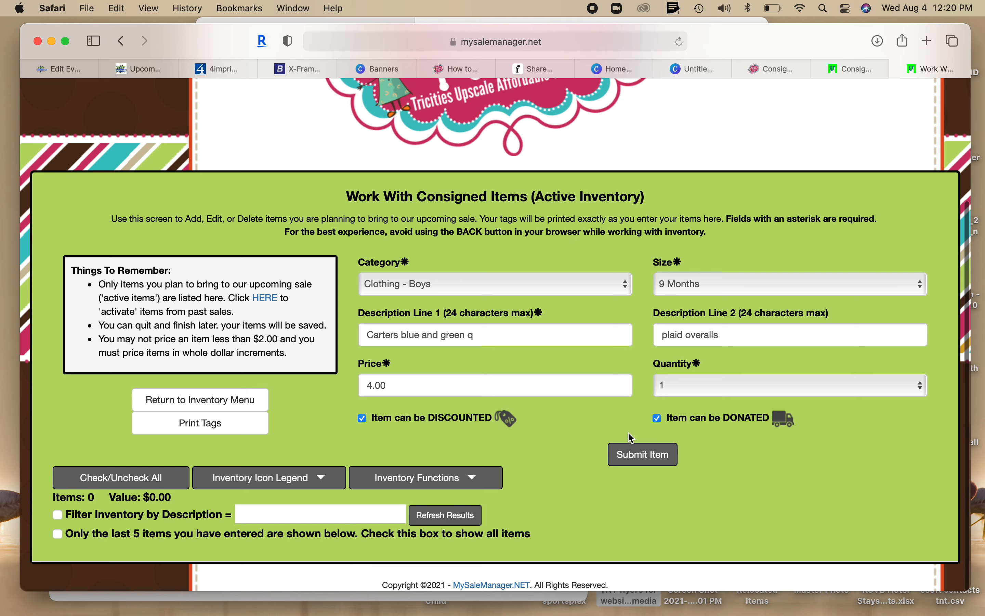
click(642, 464)
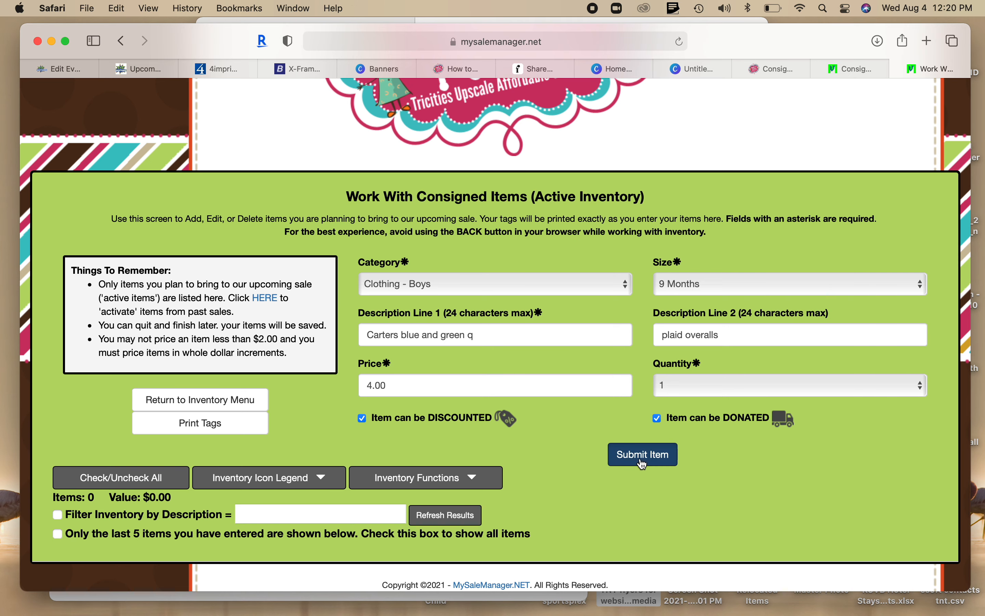
scroll(640, 457, down, 5)
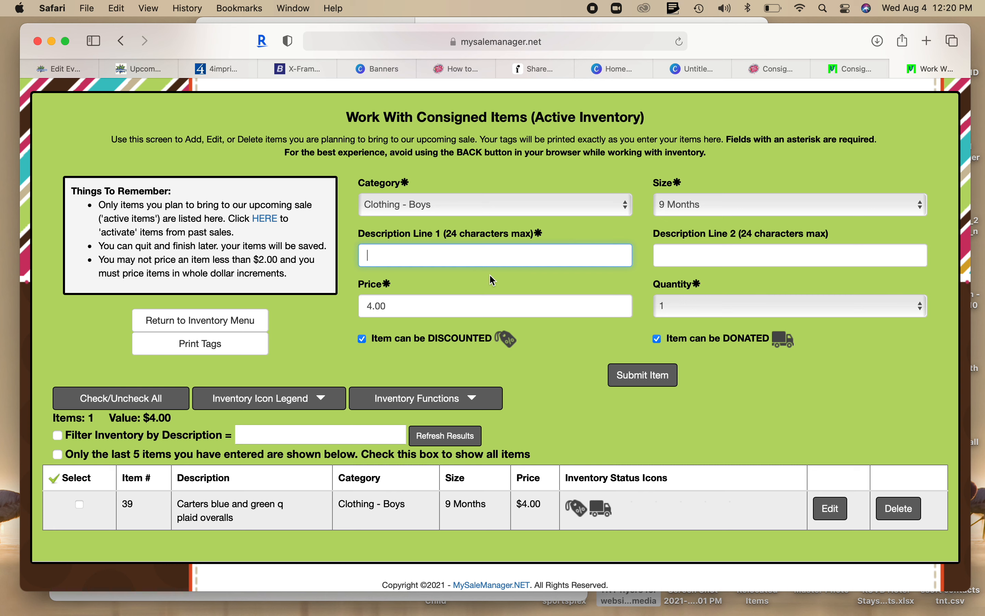
click(680, 212)
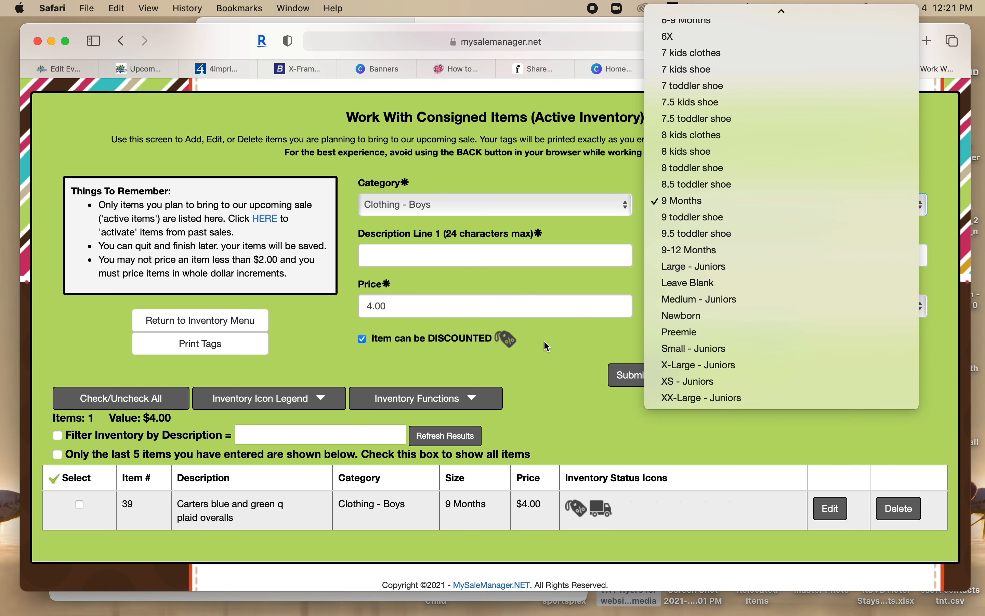
click(529, 401)
scroll(498, 419, down, 2)
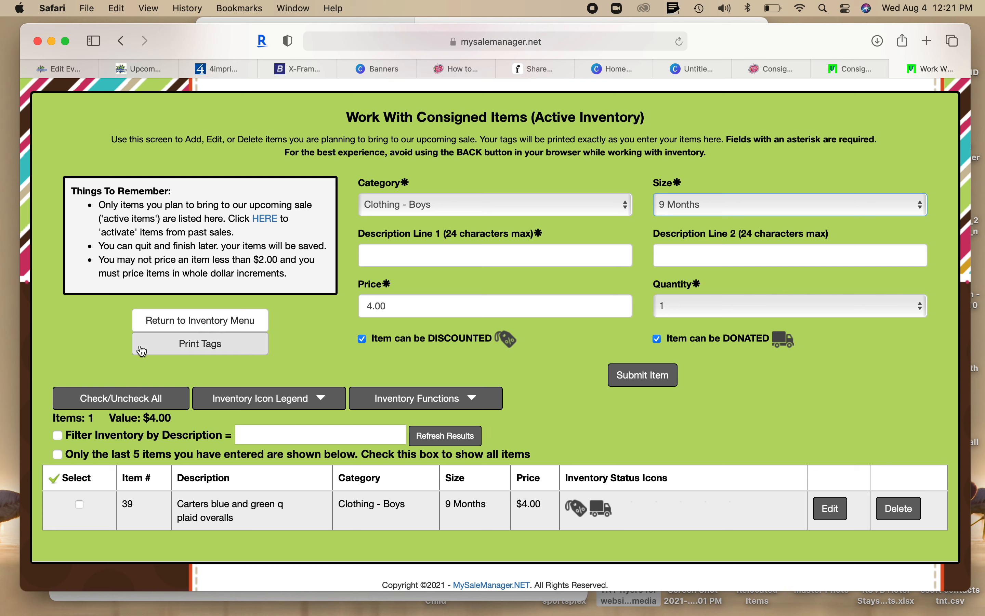
Generate the selected print tag for the Carters blue and green overalls and allow its blocked pop-up window to open
click(191, 344)
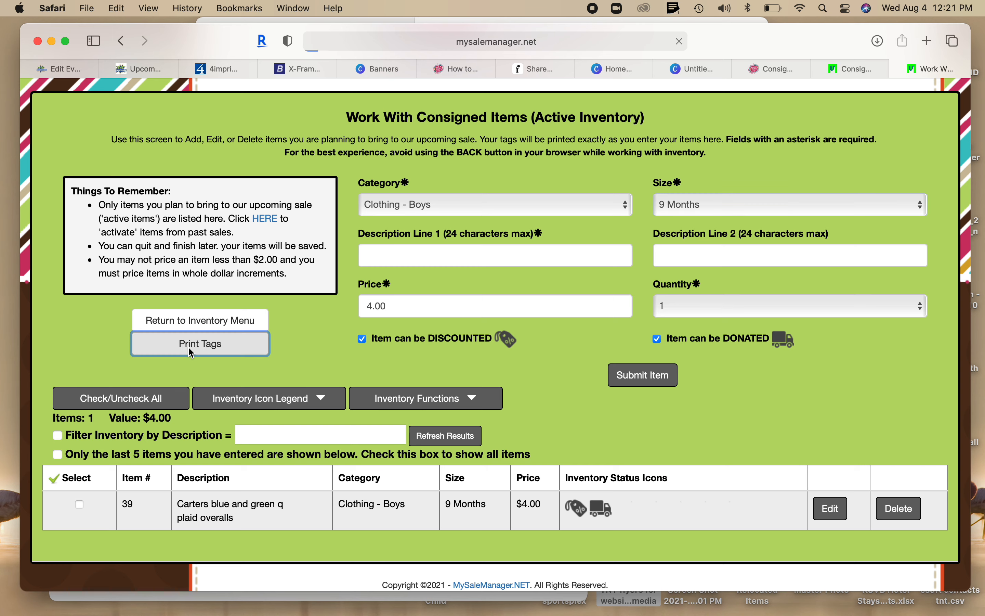
scroll(192, 353, down, 1)
scroll(191, 350, down, 4)
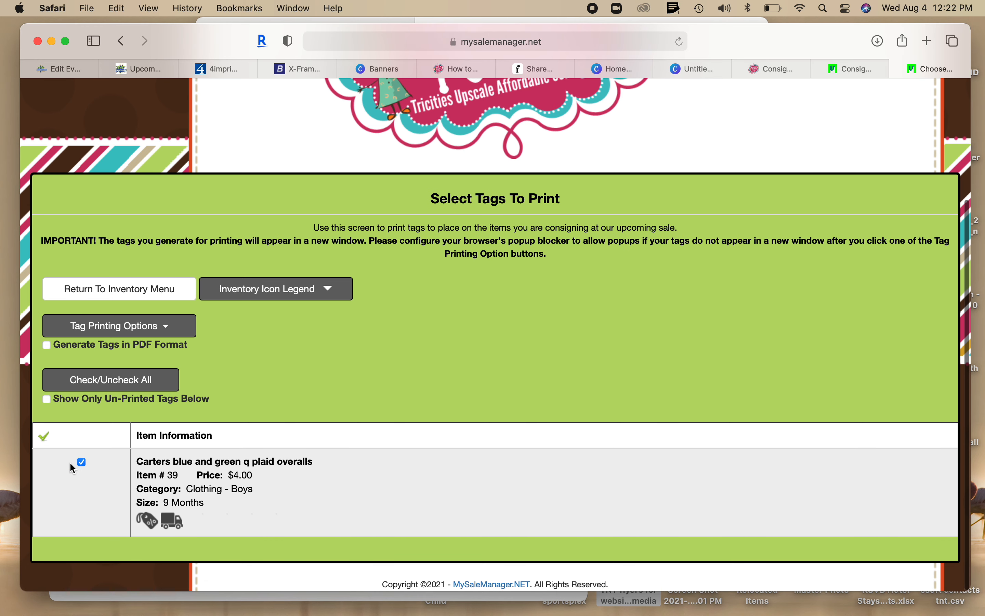
click(105, 335)
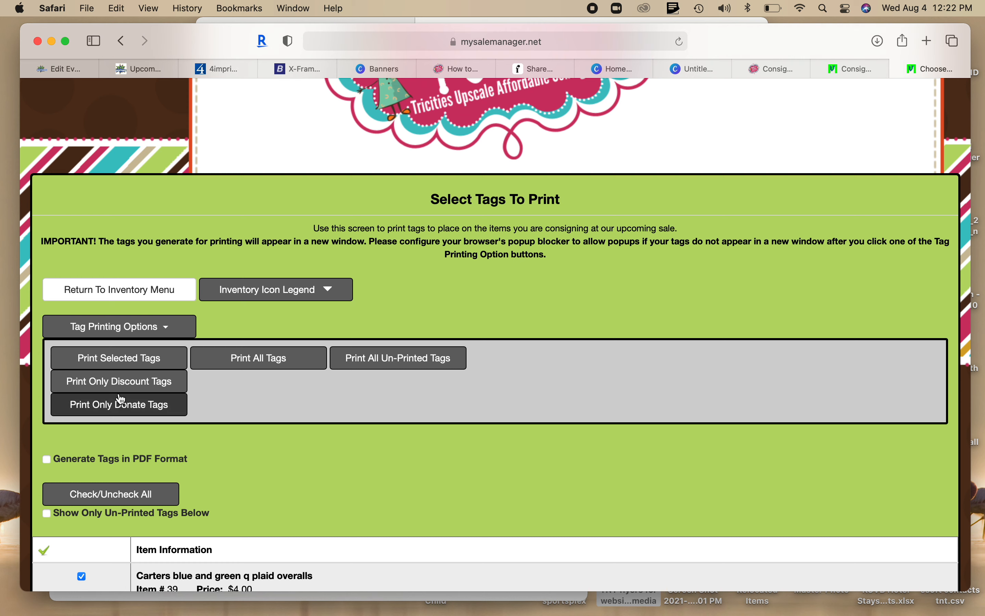
click(125, 368)
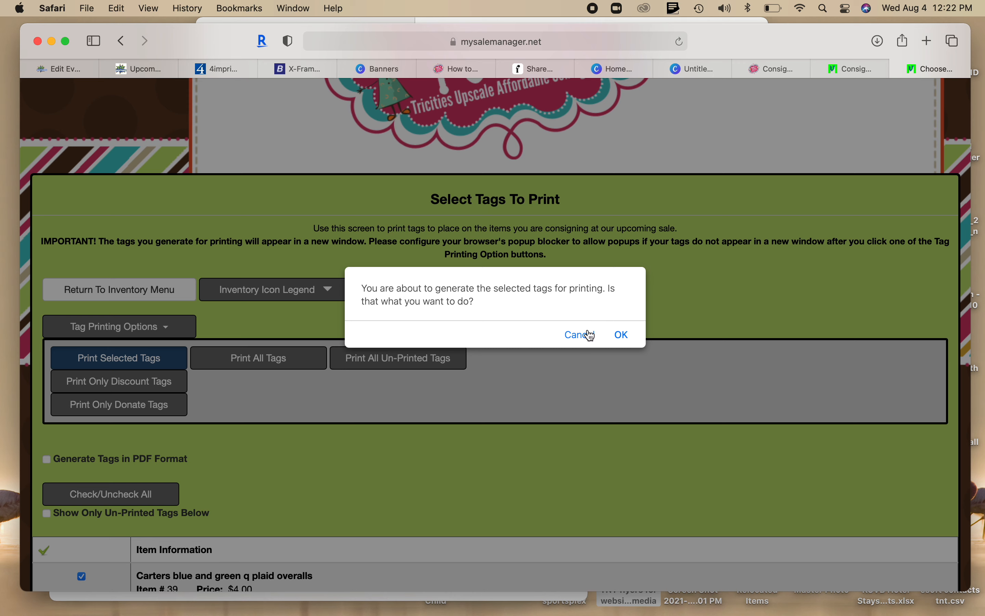
click(619, 336)
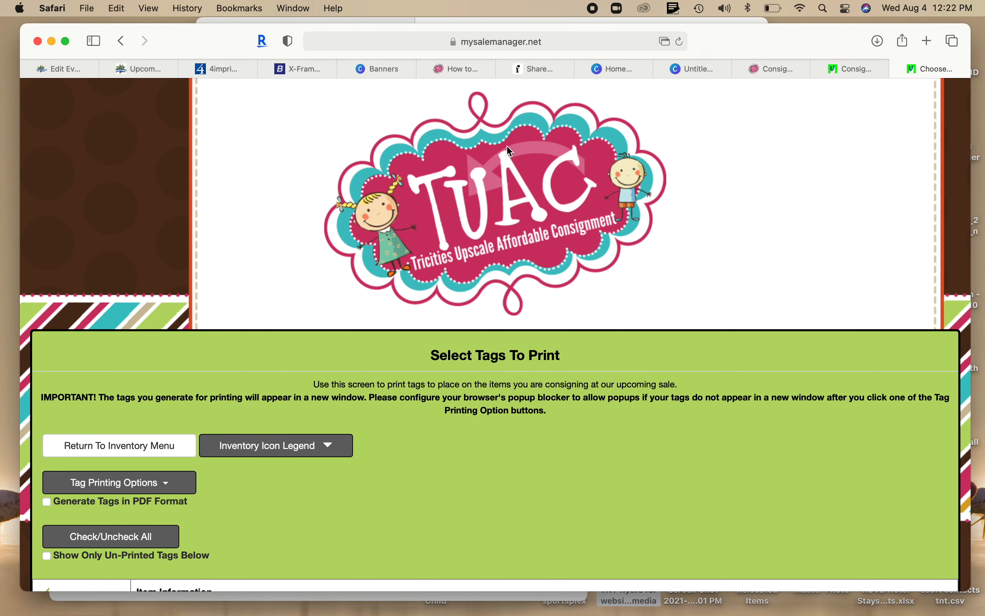
click(664, 43)
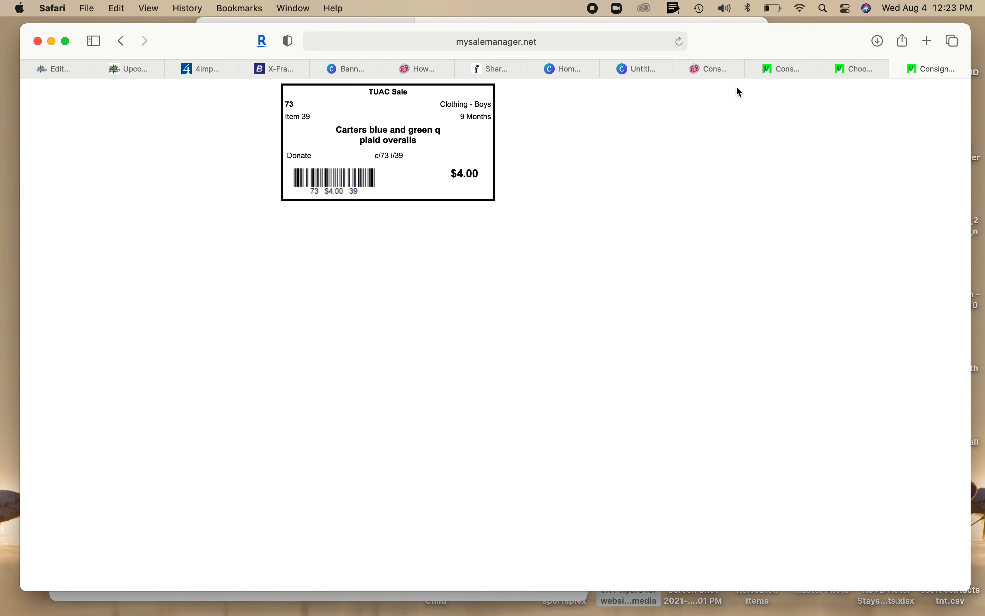
Check the browser's print command for the generated tag without printing, and close the tag page
click(87, 8)
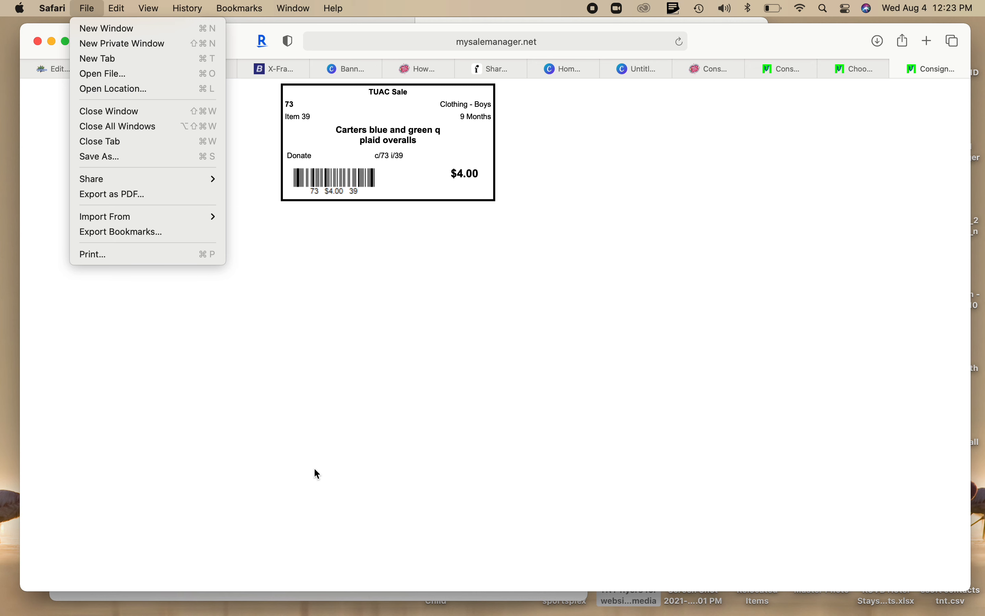
click(285, 460)
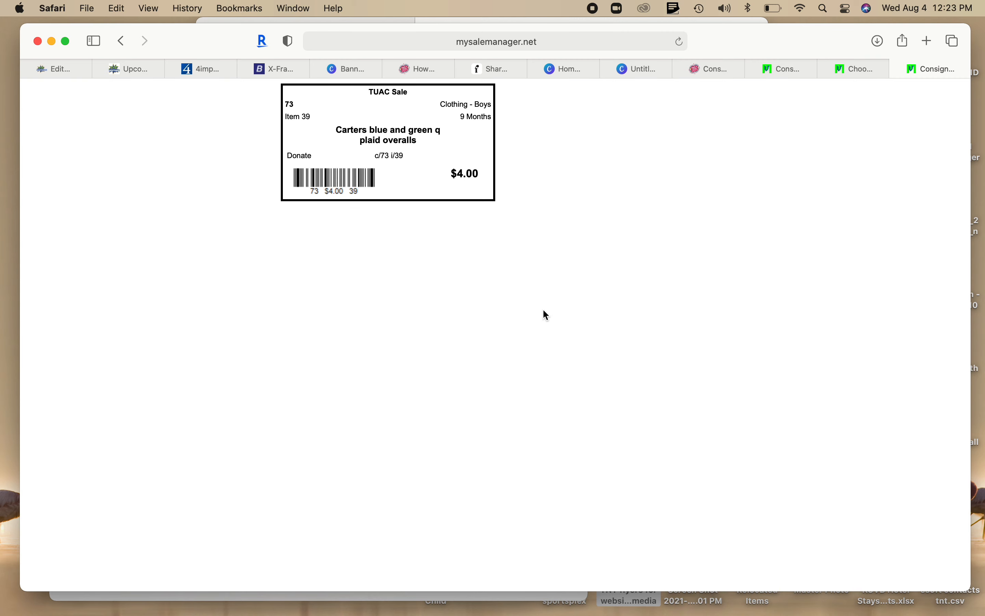
click(897, 71)
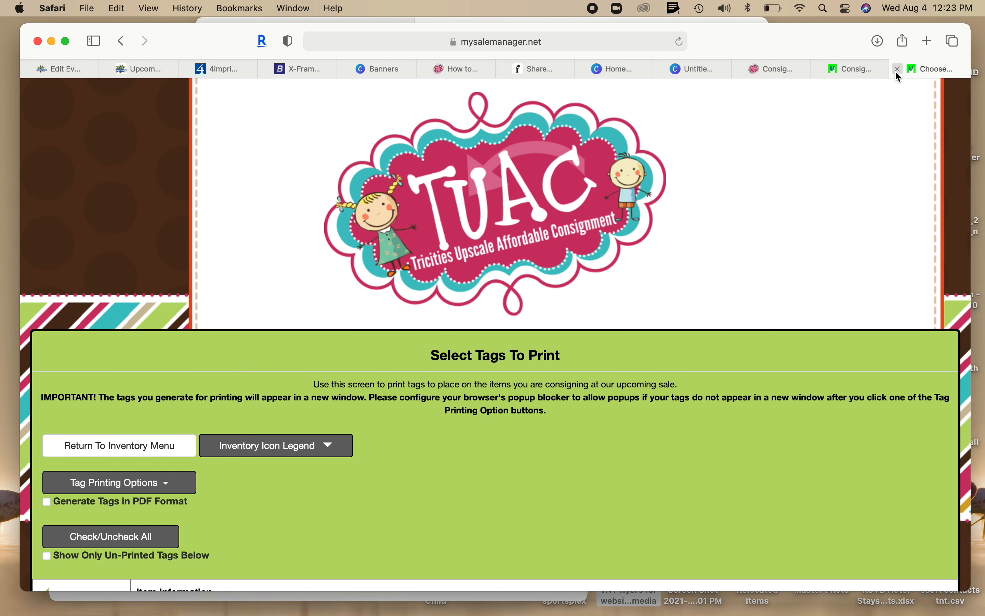
Return from the tag selection page to the Consignor Inventory Menu
scroll(360, 501, down, 3)
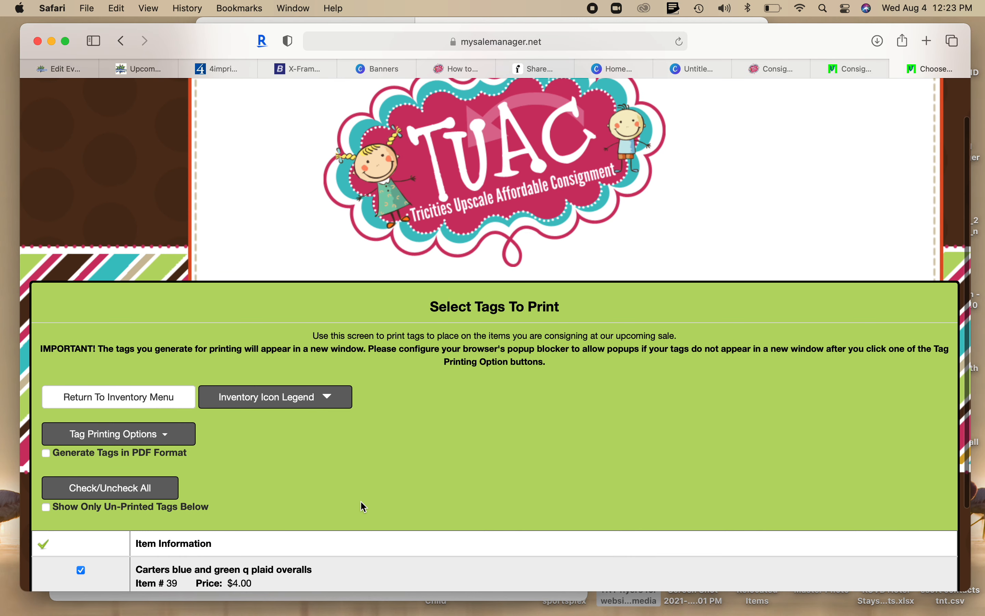
scroll(360, 500, up, 2)
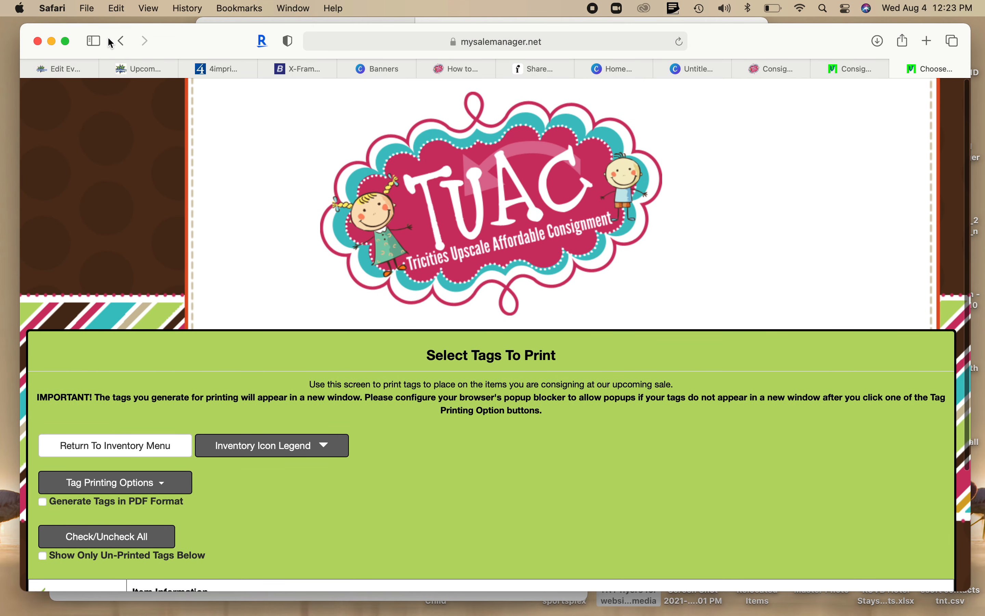
click(112, 454)
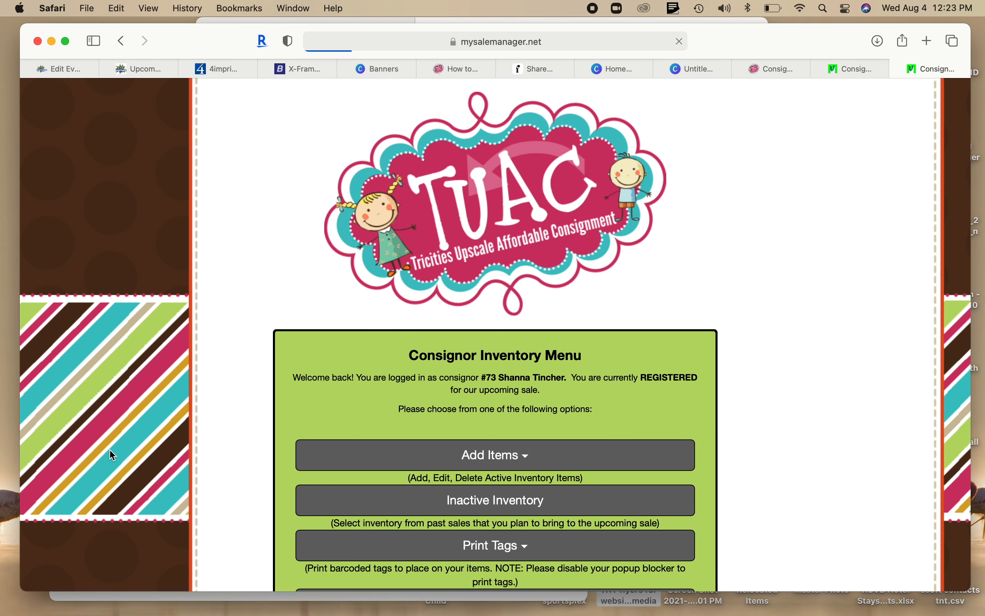
Review the sorting choices for inventory reports and the remaining options of the Consignor Inventory Menu
scroll(322, 487, down, 2)
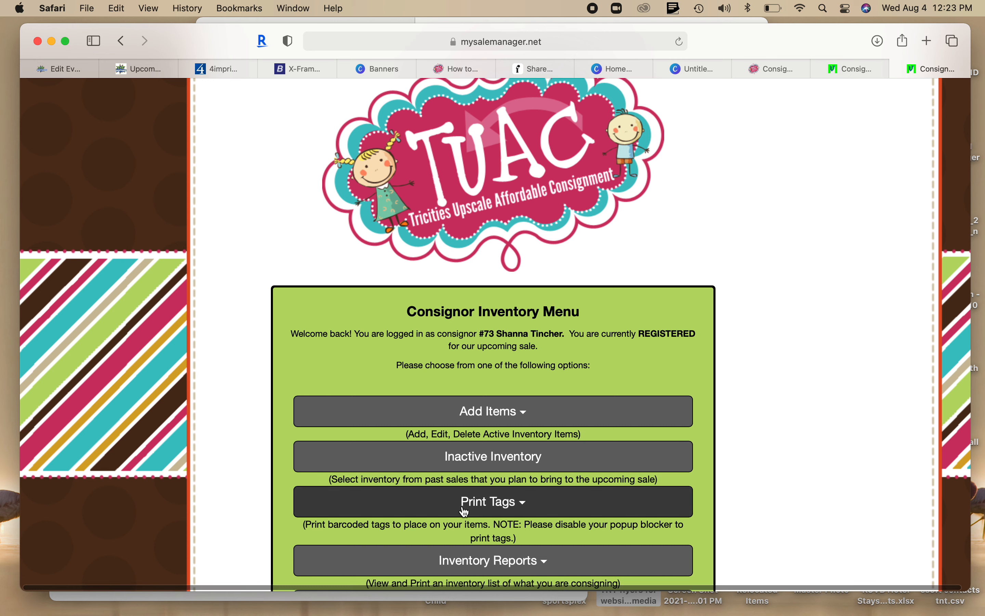
scroll(465, 512, down, 3)
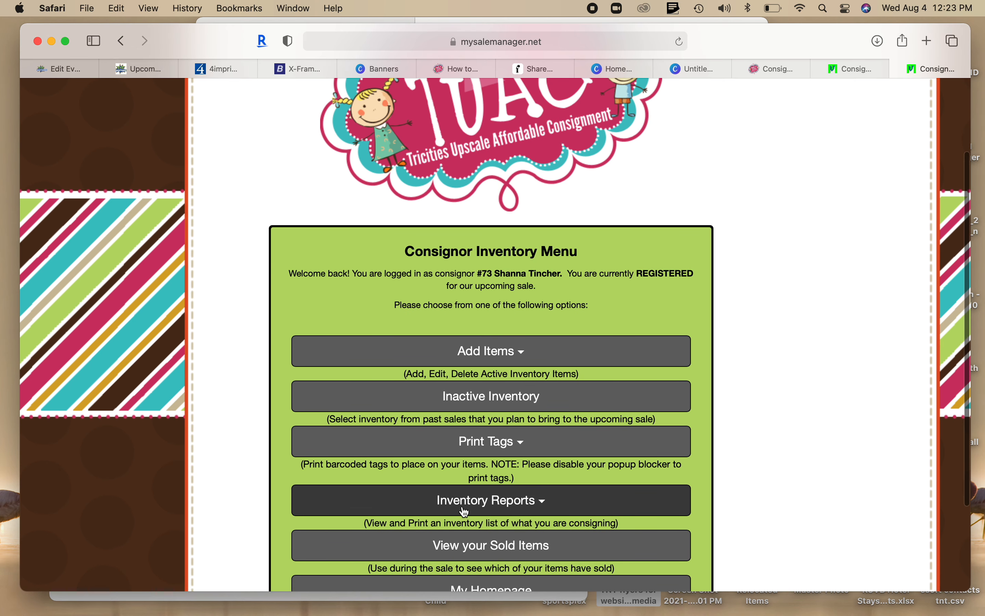
click(465, 512)
scroll(465, 512, down, 5)
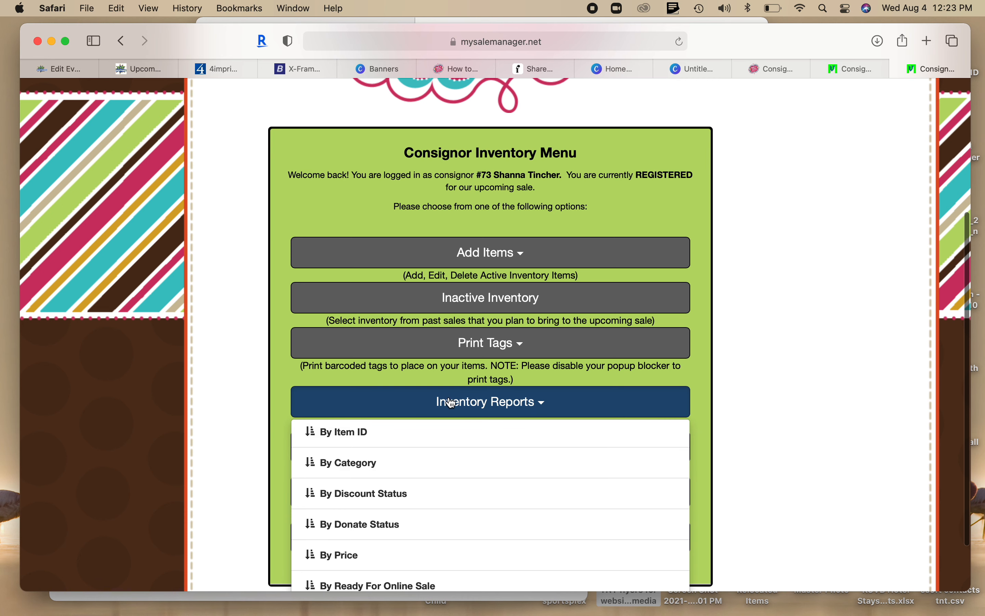
click(414, 409)
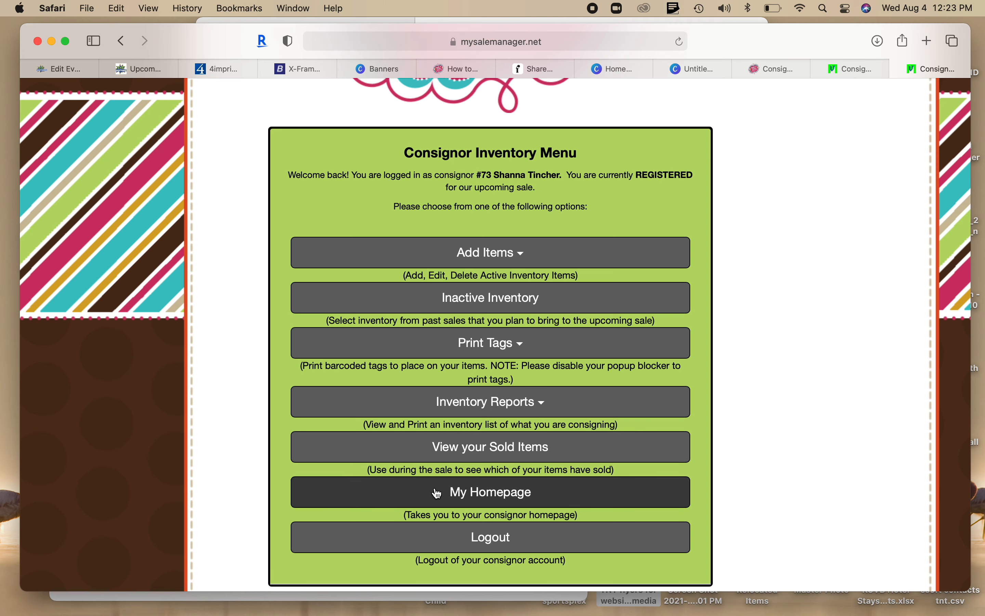
scroll(439, 498, down, 1)
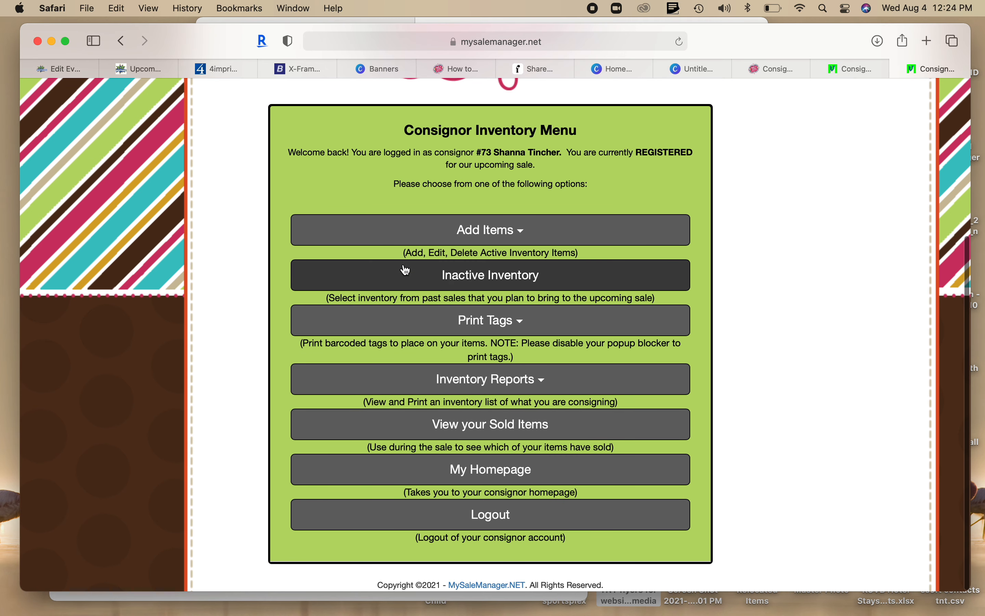
scroll(407, 269, up, 10)
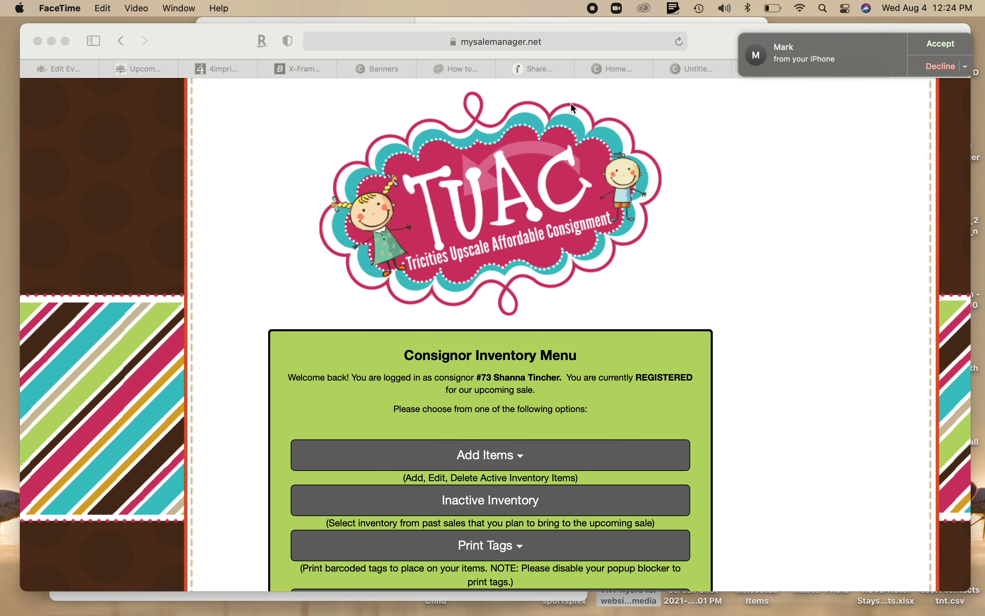
Decline the incoming phone call
click(940, 67)
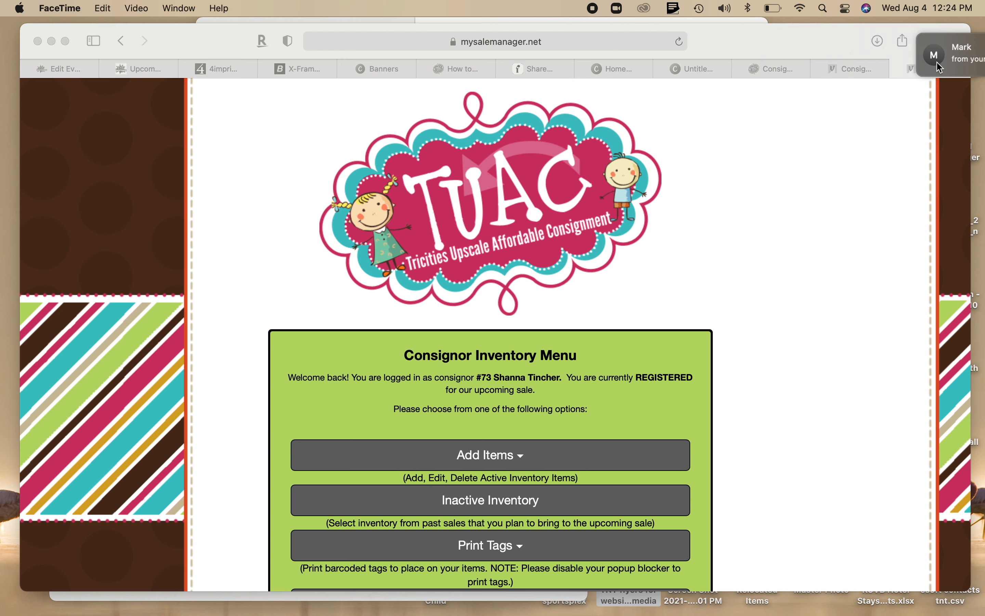